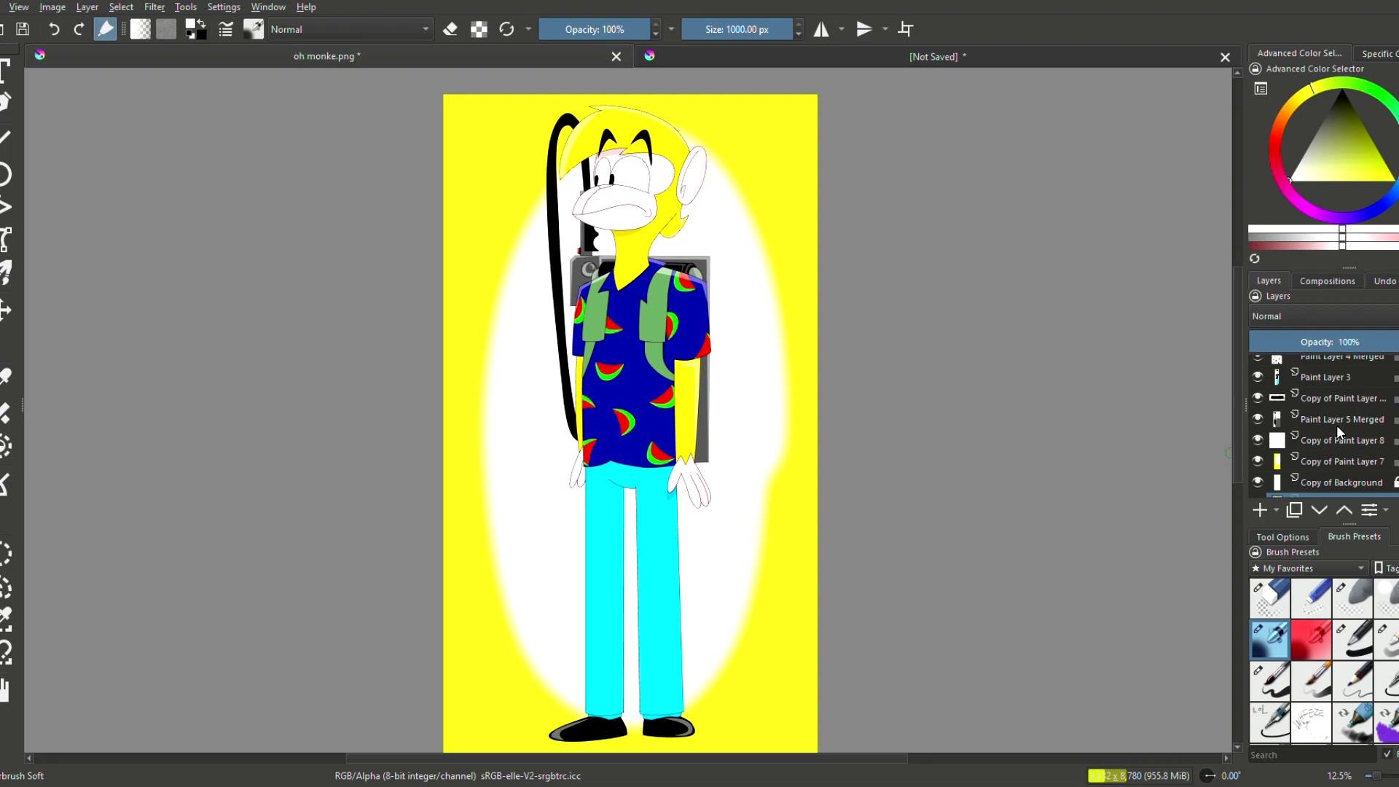
Check Copy of Paint Layer 7 by hiding and showing it, leaving it the selected layer.
left_click(1337, 482)
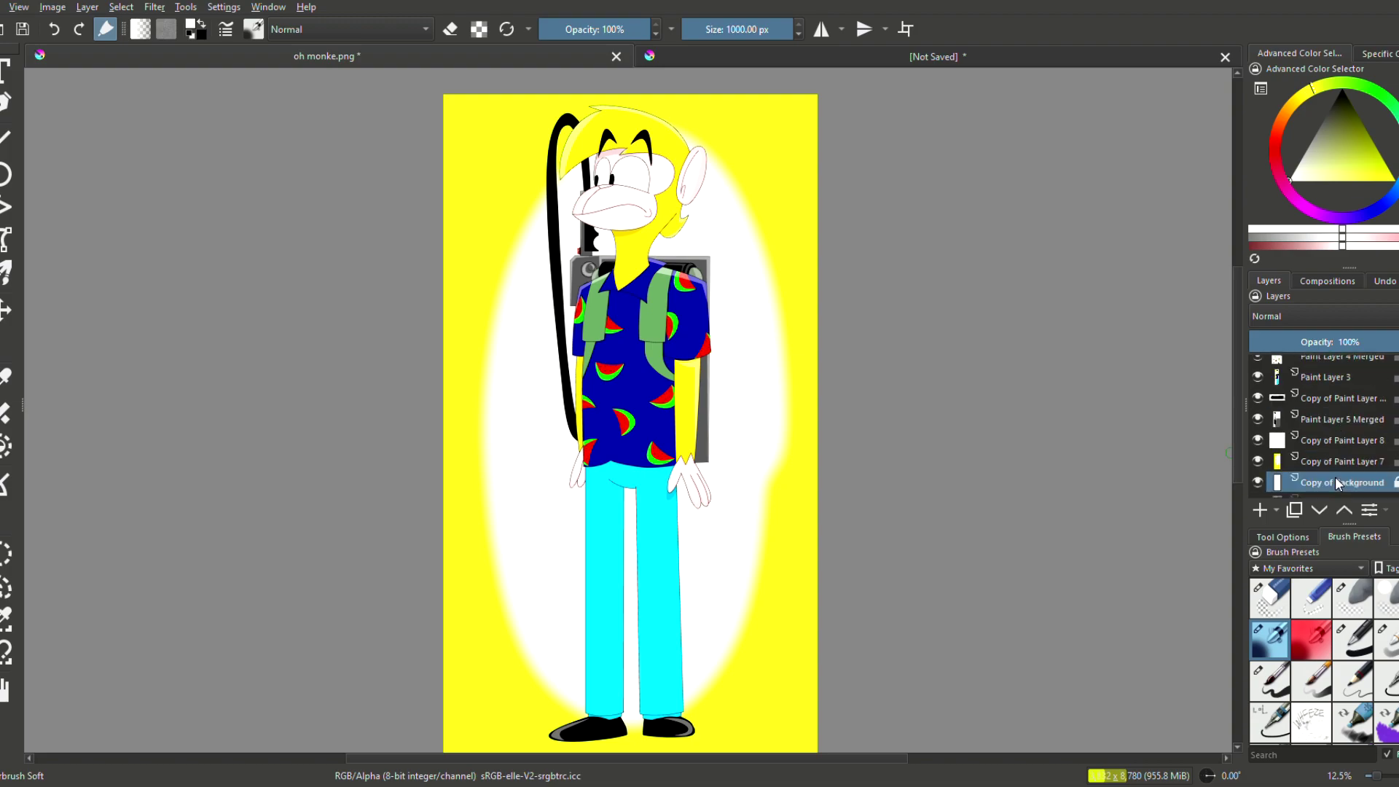
mouse_move(1339, 459)
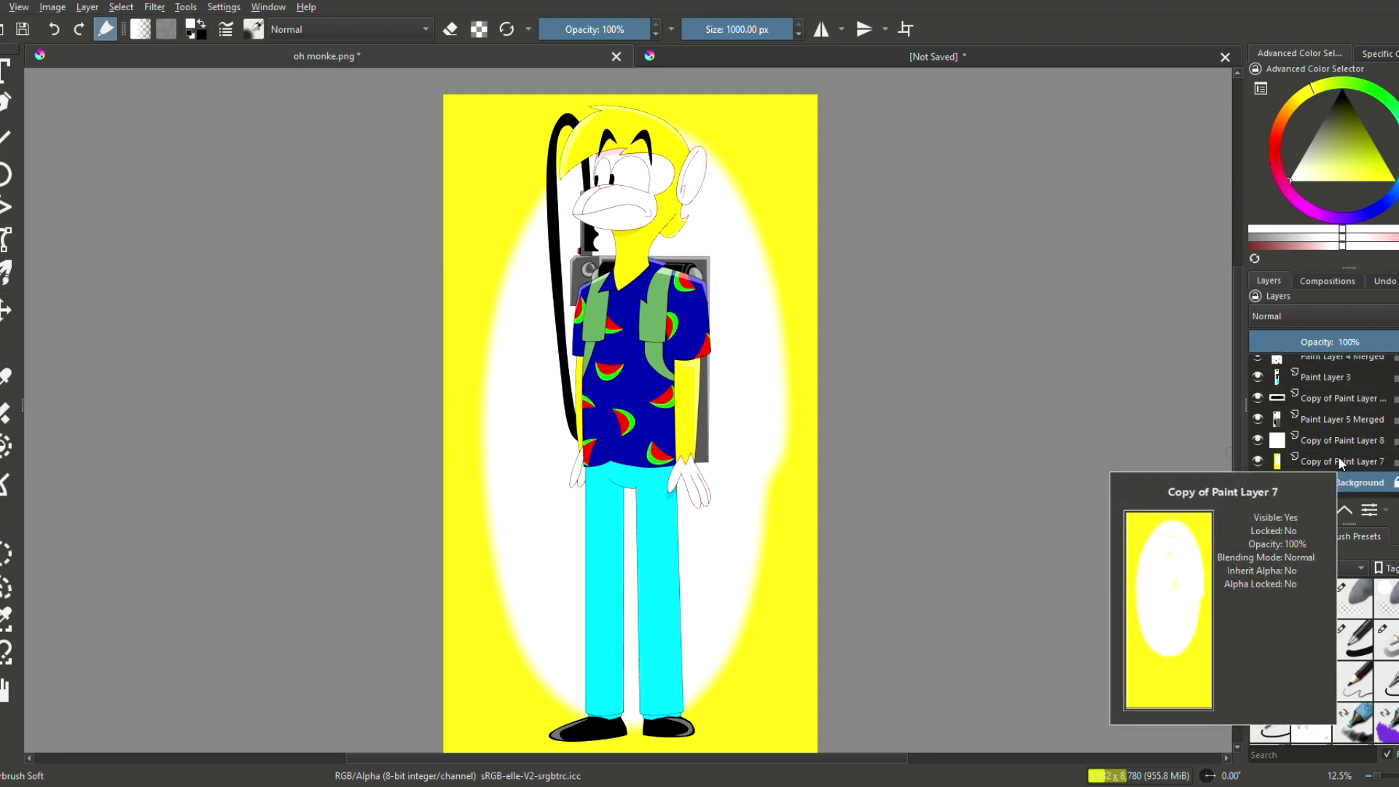
scroll(1338, 424, "up", 1)
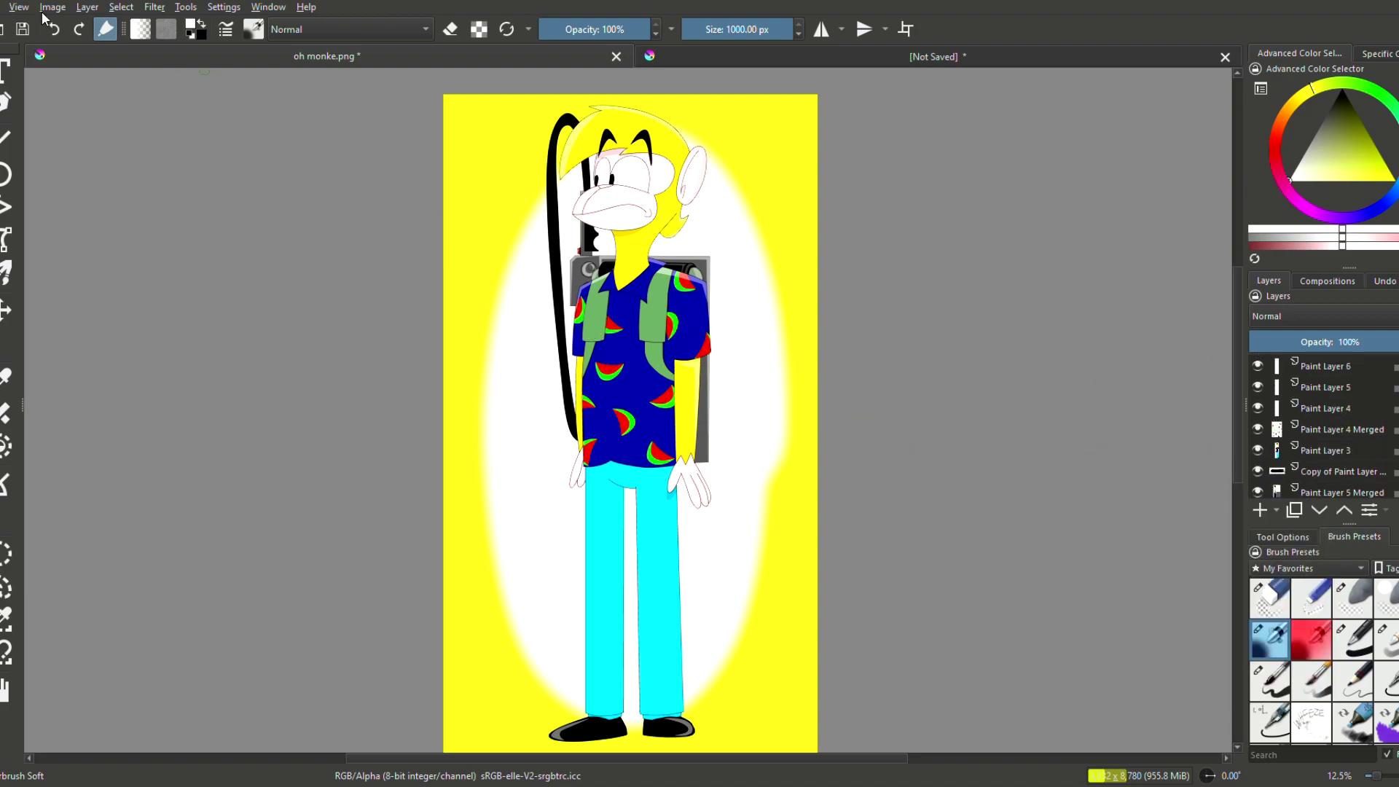
scroll(1357, 476, "down", 2)
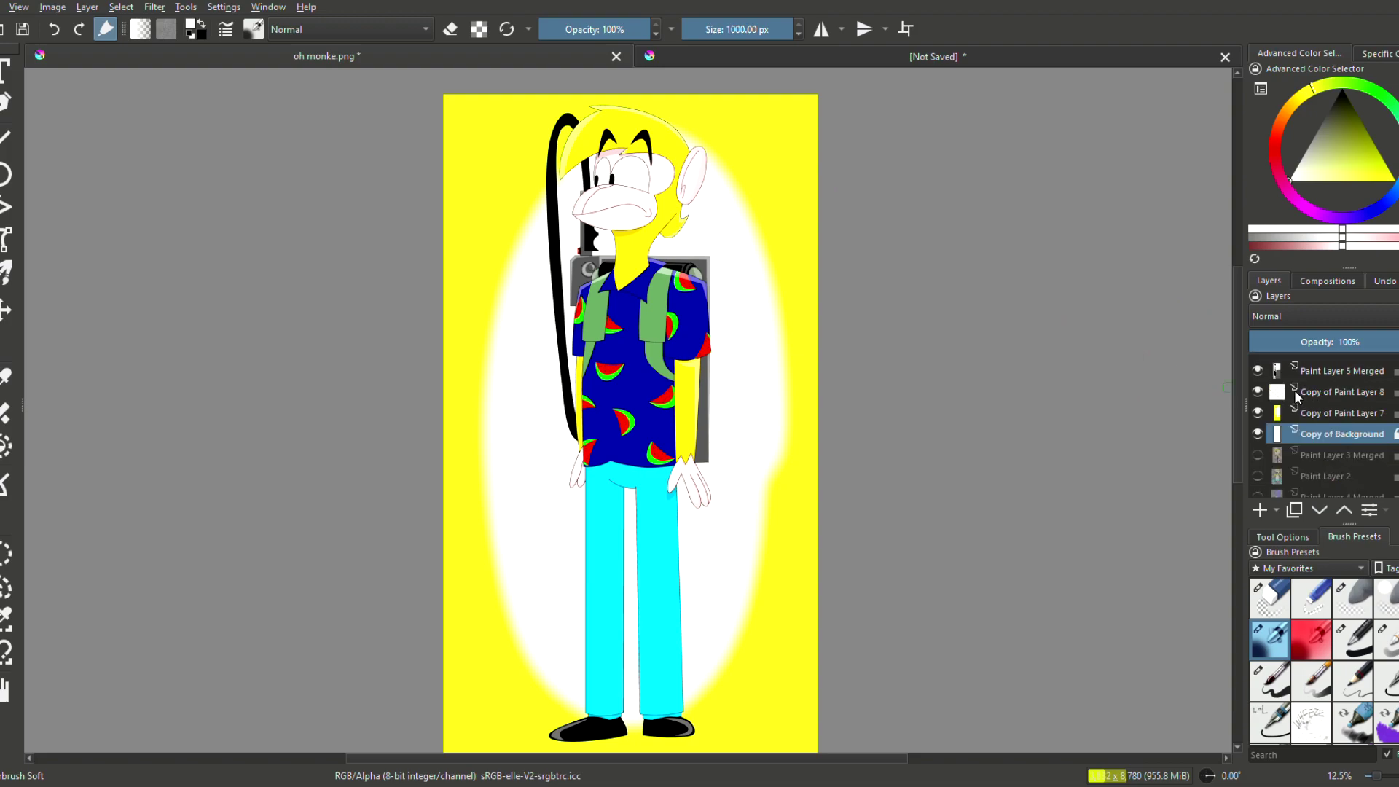
left_click(1319, 413)
left_click(1260, 412)
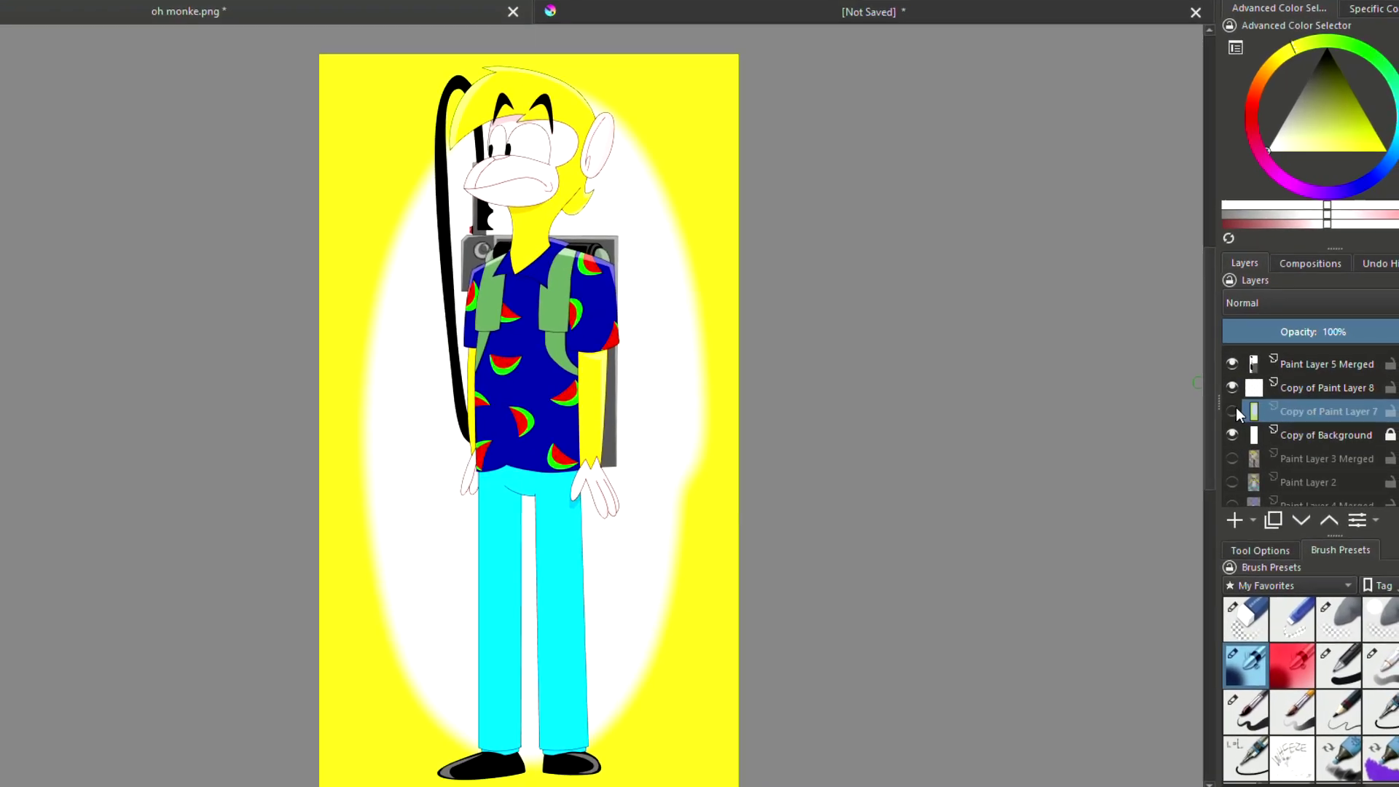
left_click(1232, 412)
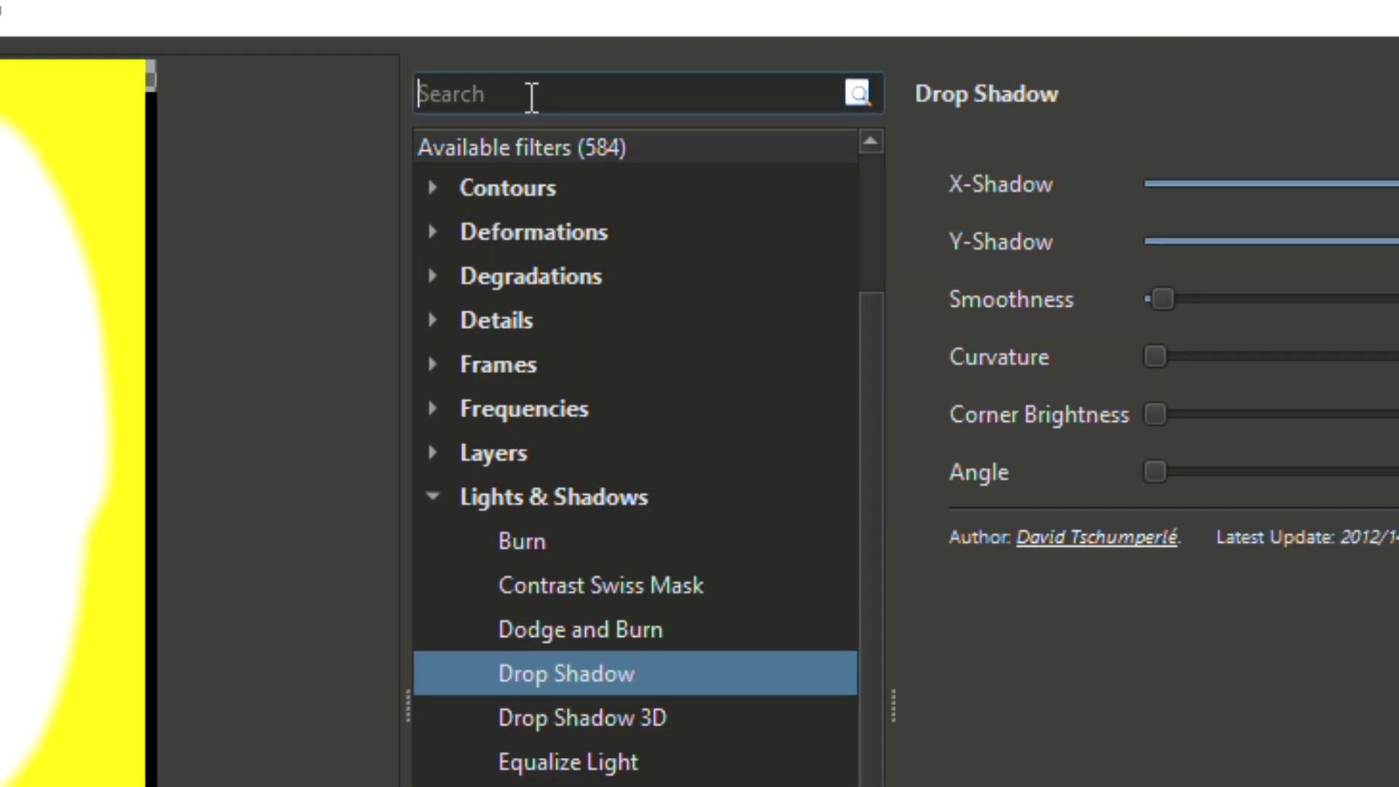
Put the cursor in the G'MIC-Qt filter search field.
left_click(565, 98)
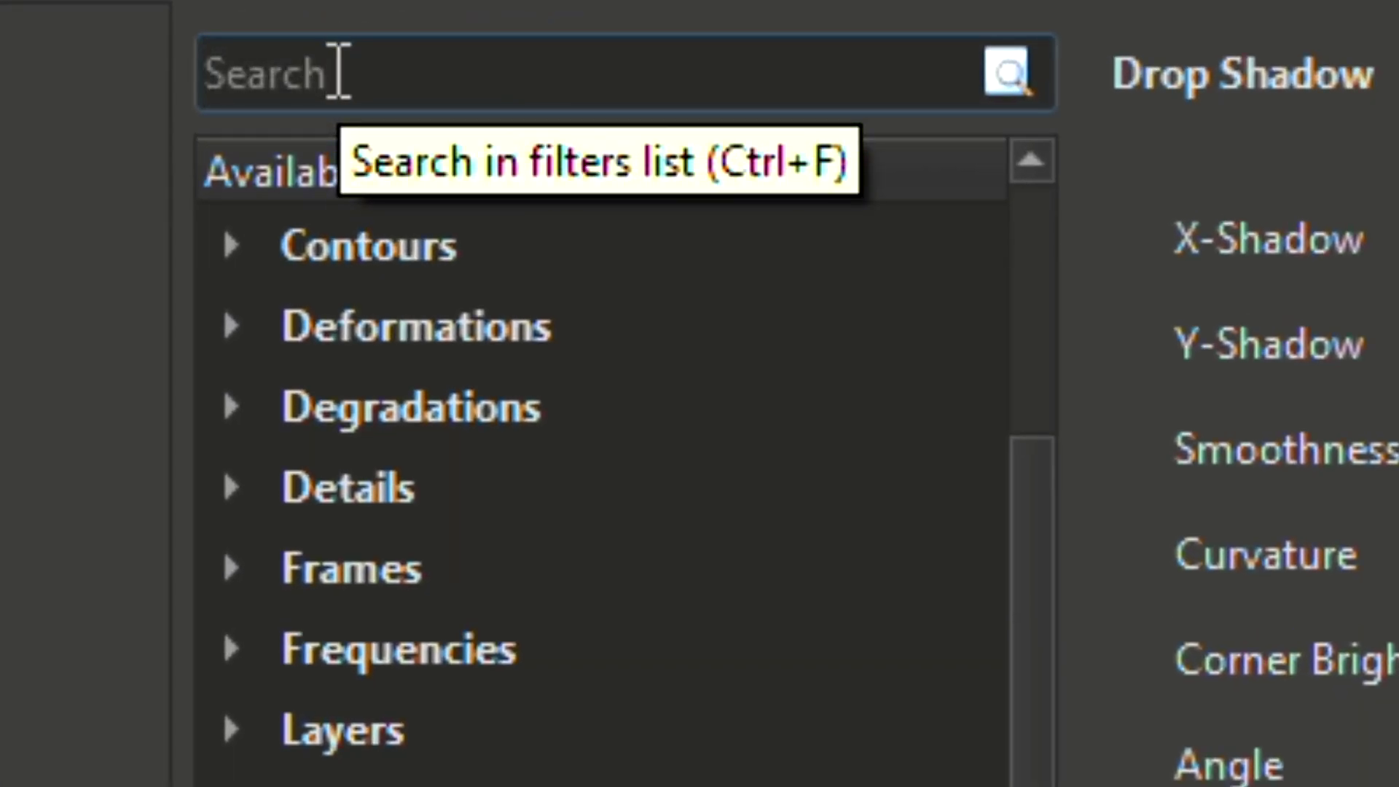
Search 'grain' and apply Degradations > Add Grain with the Orwo NP20-GDR preset.
type("grain")
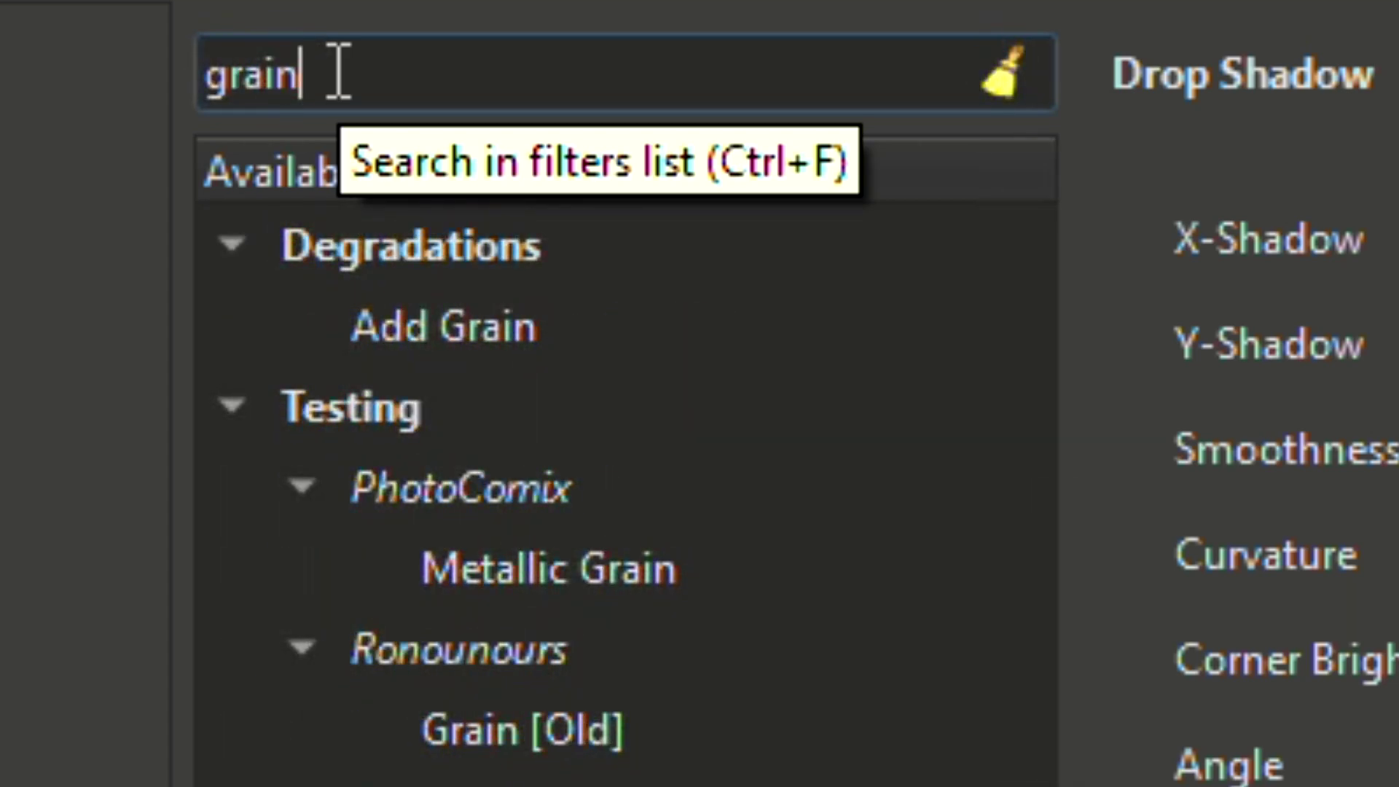
left_click(487, 343)
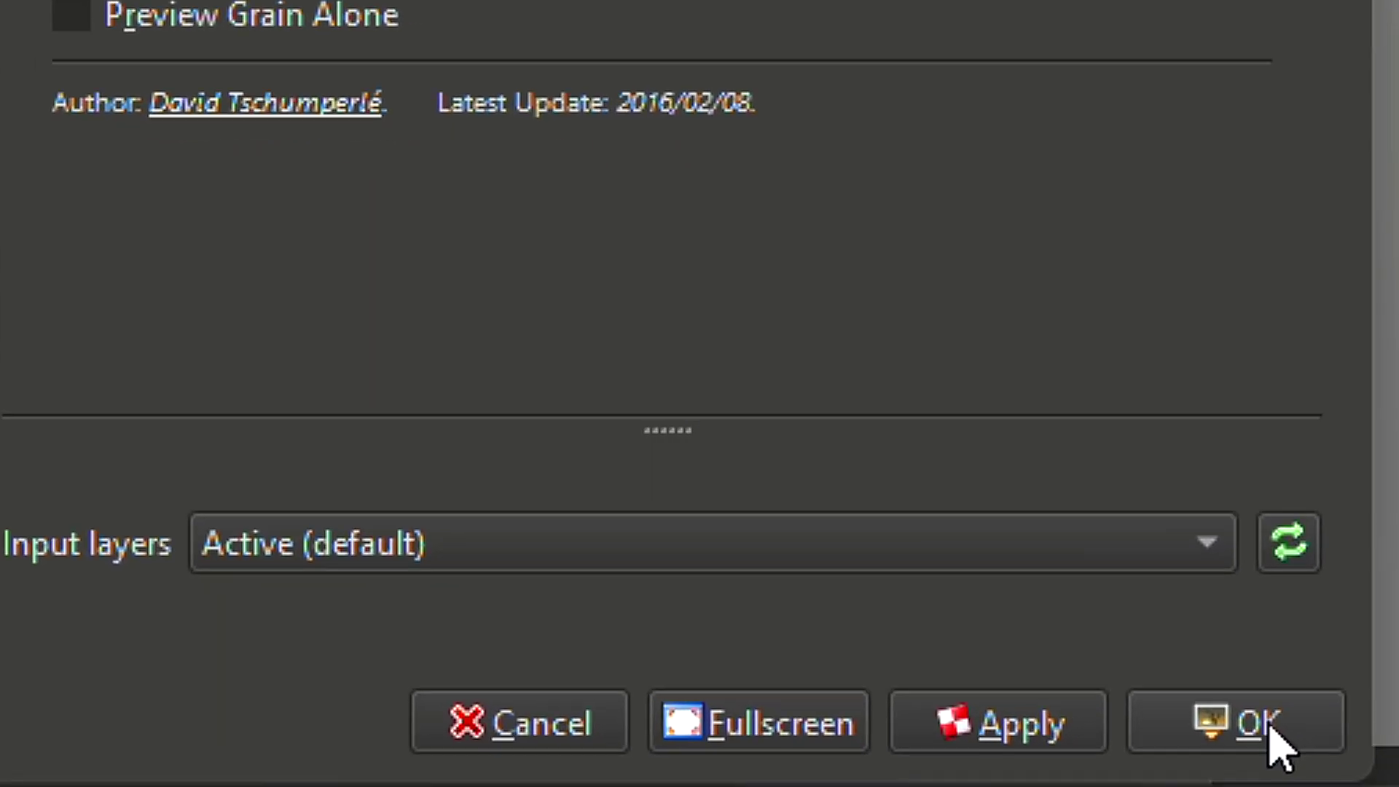
left_click(1362, 786)
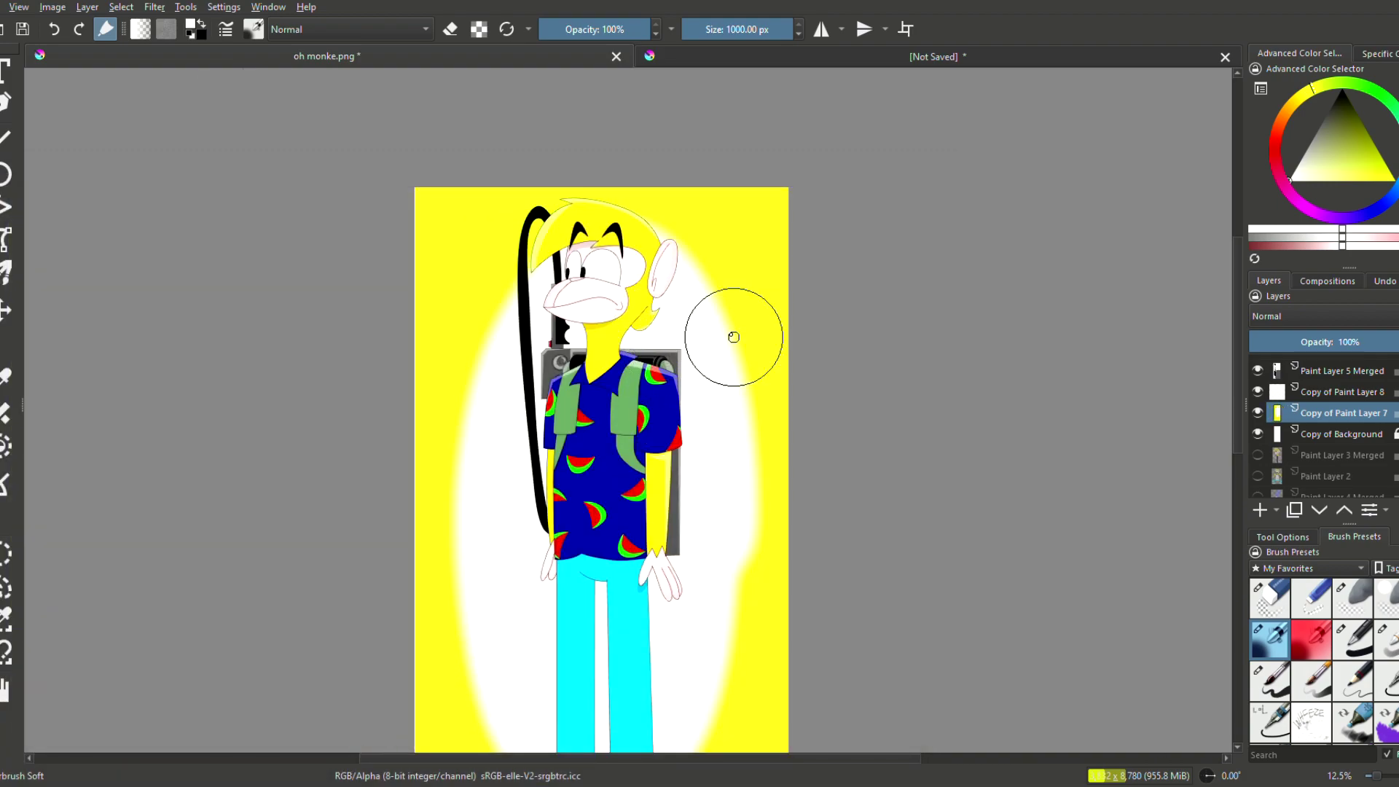
Zoom in and out on the canvas to inspect the grain on the yellow background.
scroll(661, 332, "up", 5)
scroll(707, 351, "up", 2)
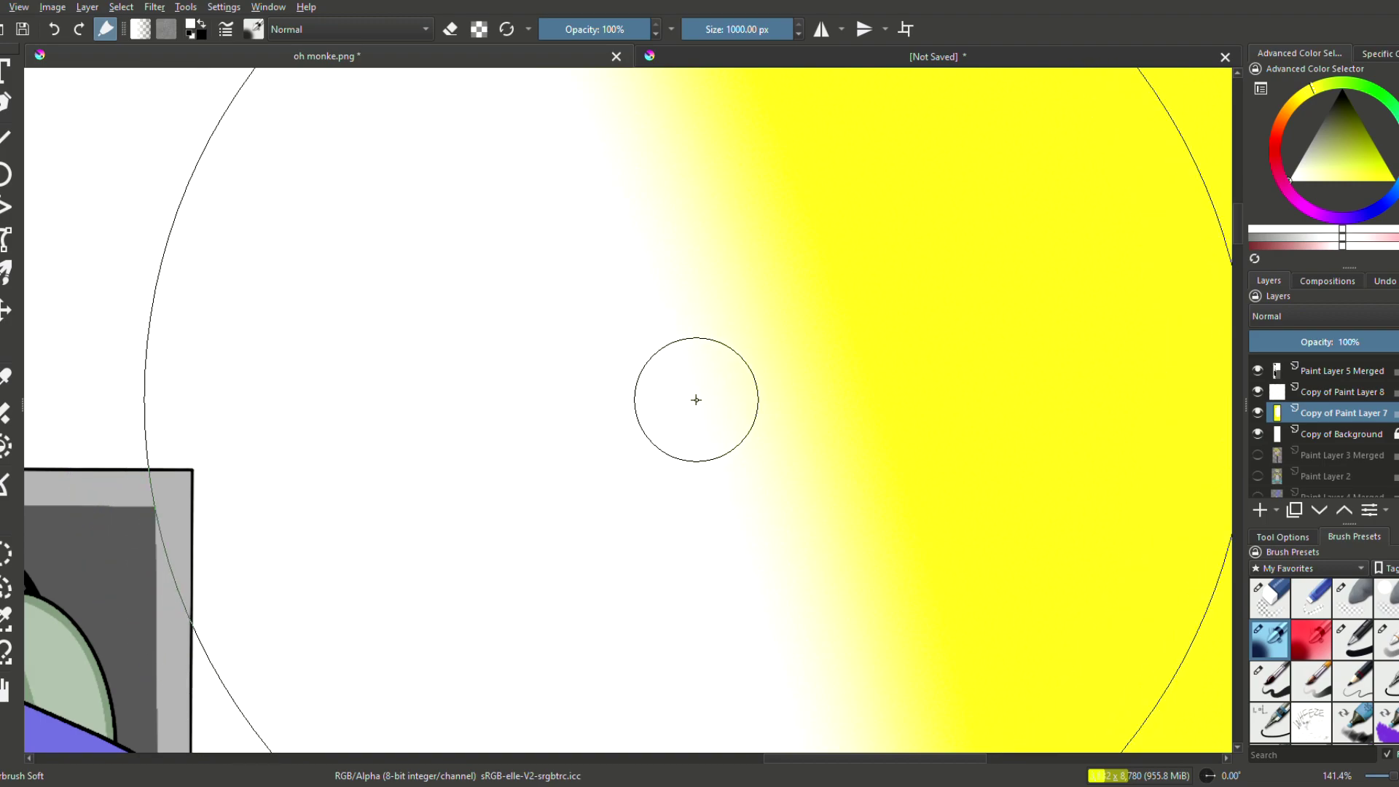
scroll(692, 397, "down", 1)
scroll(694, 397, "up", 4)
scroll(695, 396, "down", 9)
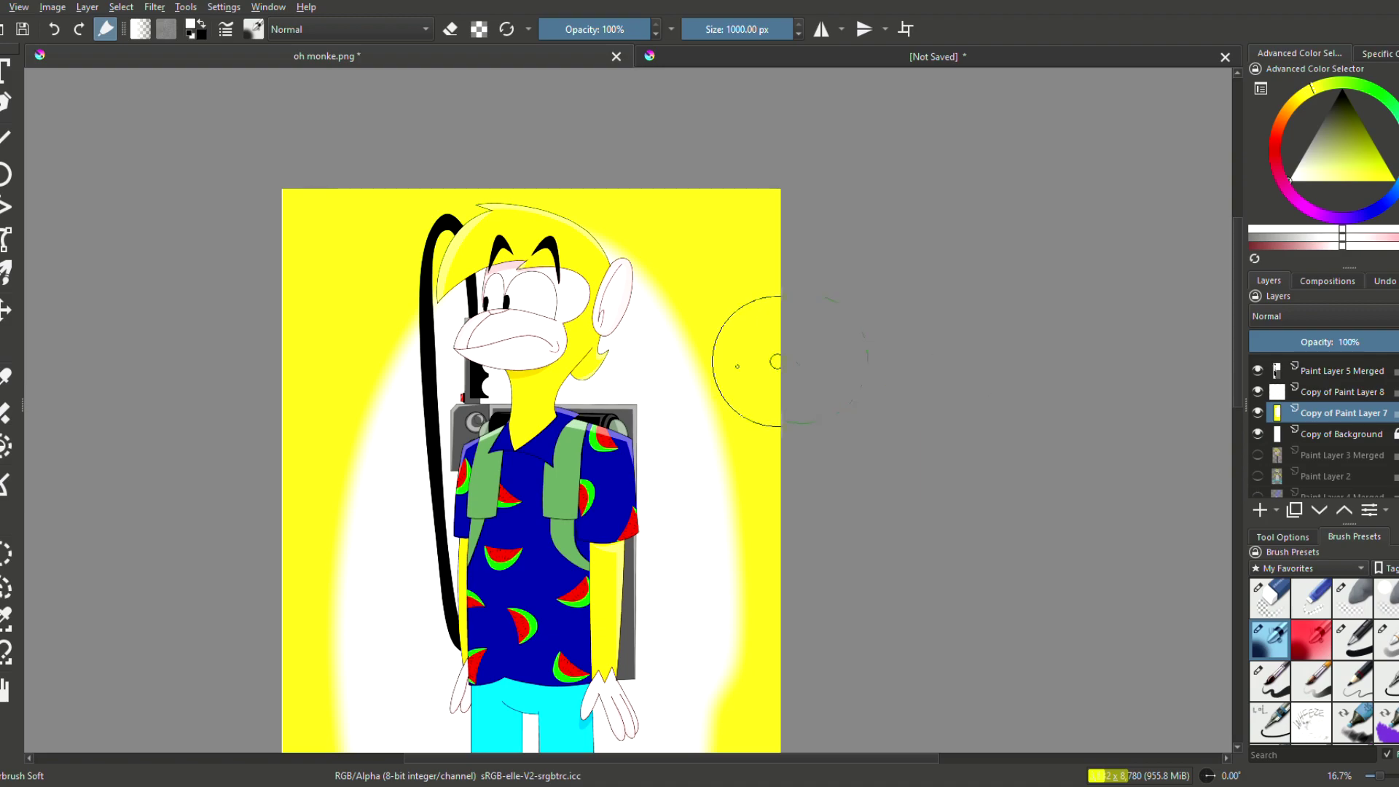
scroll(714, 364, "down", 2)
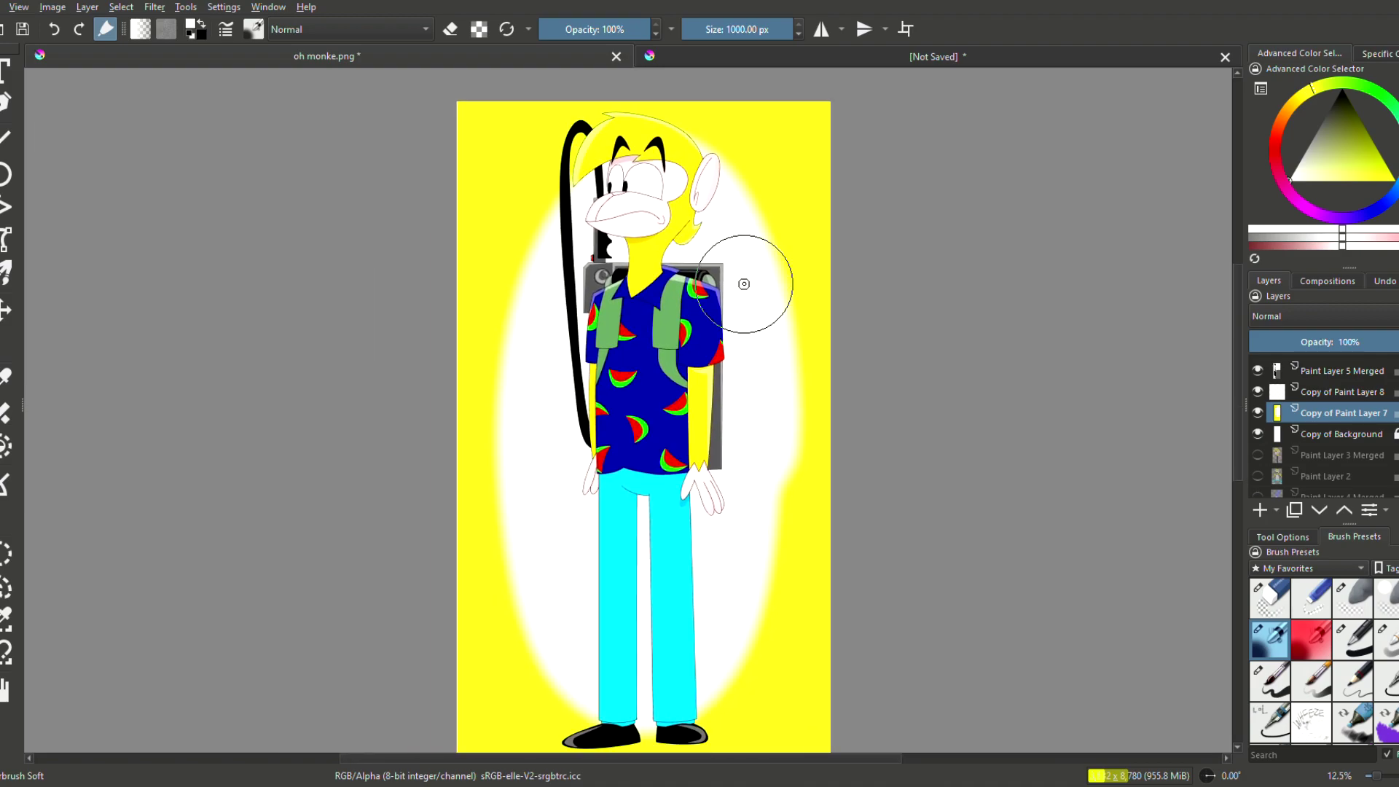
scroll(744, 283, "up", 2)
scroll(692, 306, "down", 3)
scroll(663, 422, "up", 5)
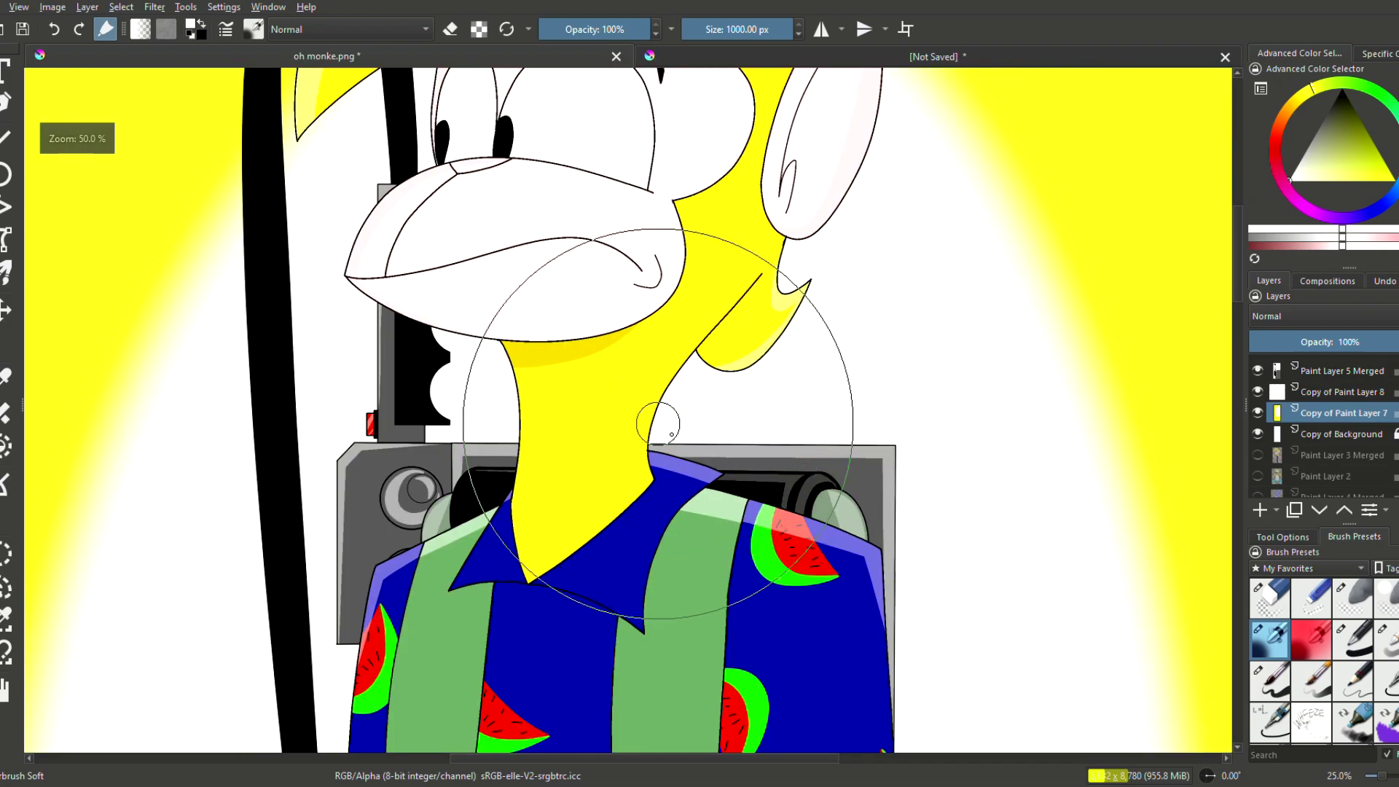
scroll(673, 435, "up", 2)
scroll(624, 437, "up", 2)
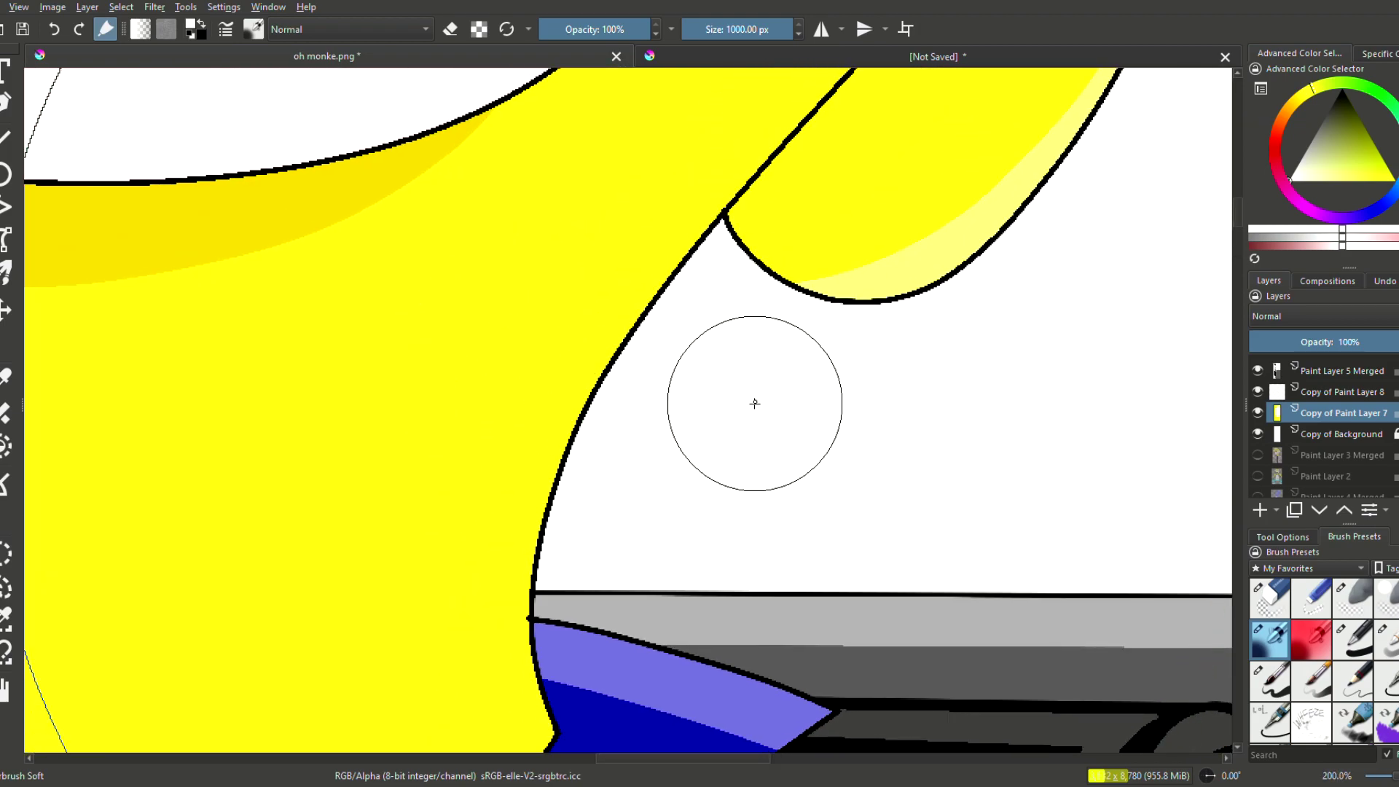
scroll(755, 403, "down", 3)
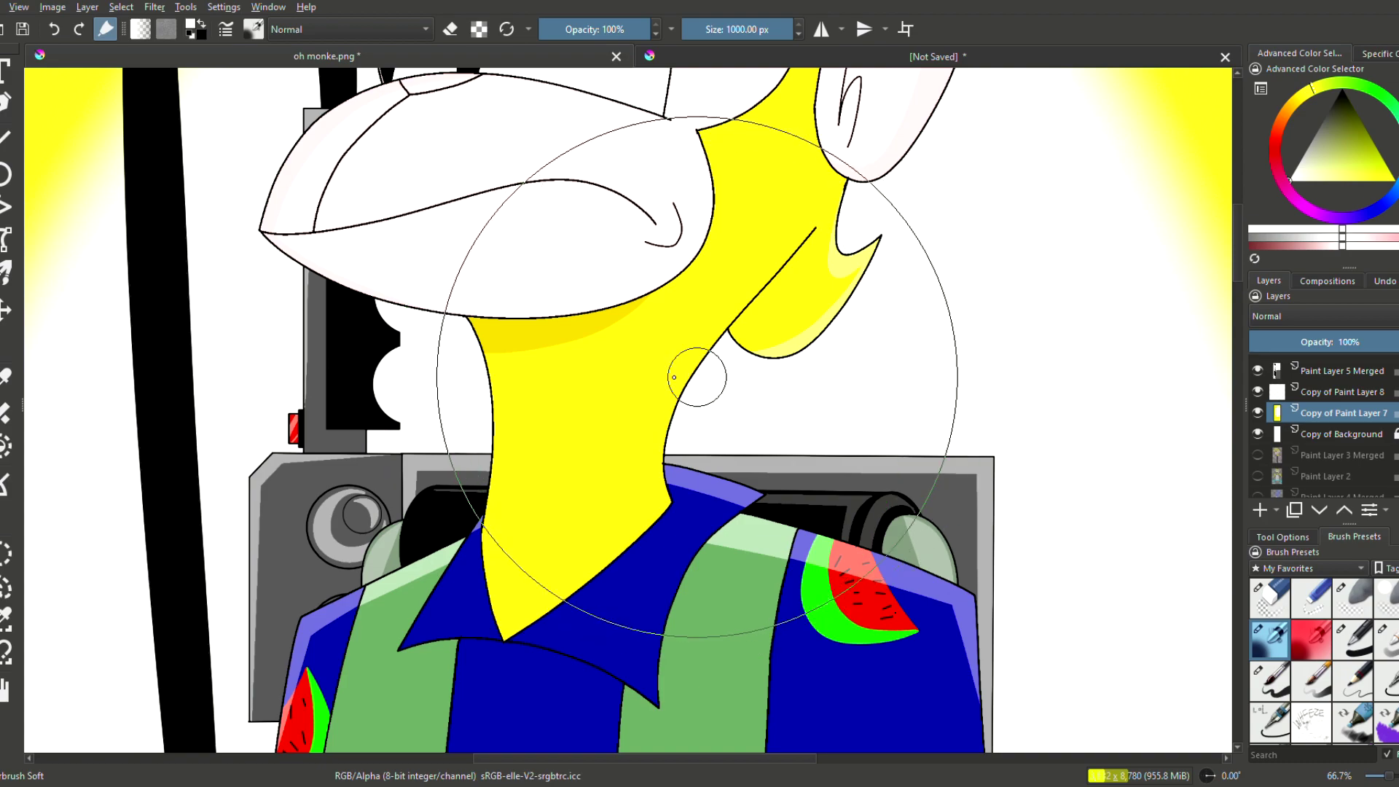
scroll(674, 377, "up", 3)
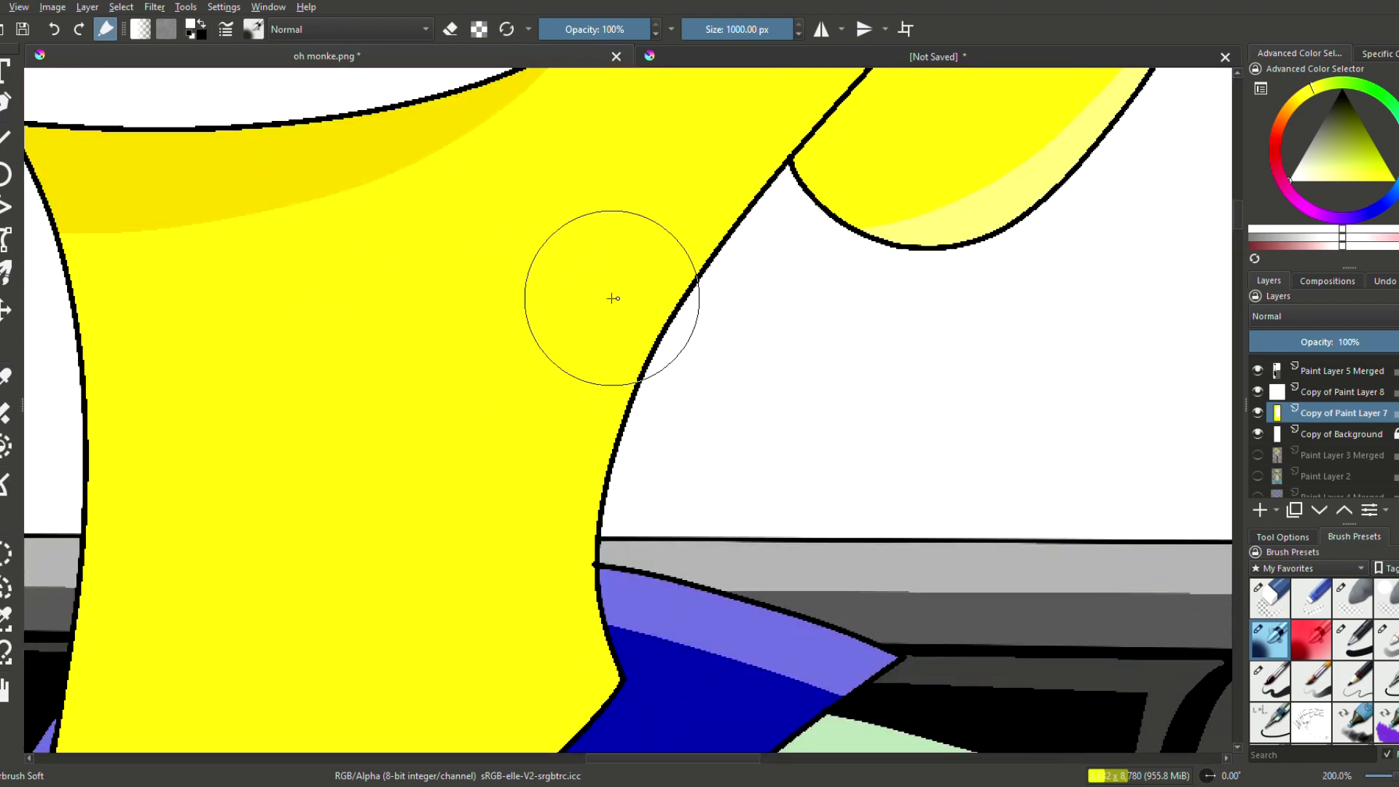
scroll(729, 408, "down", 5)
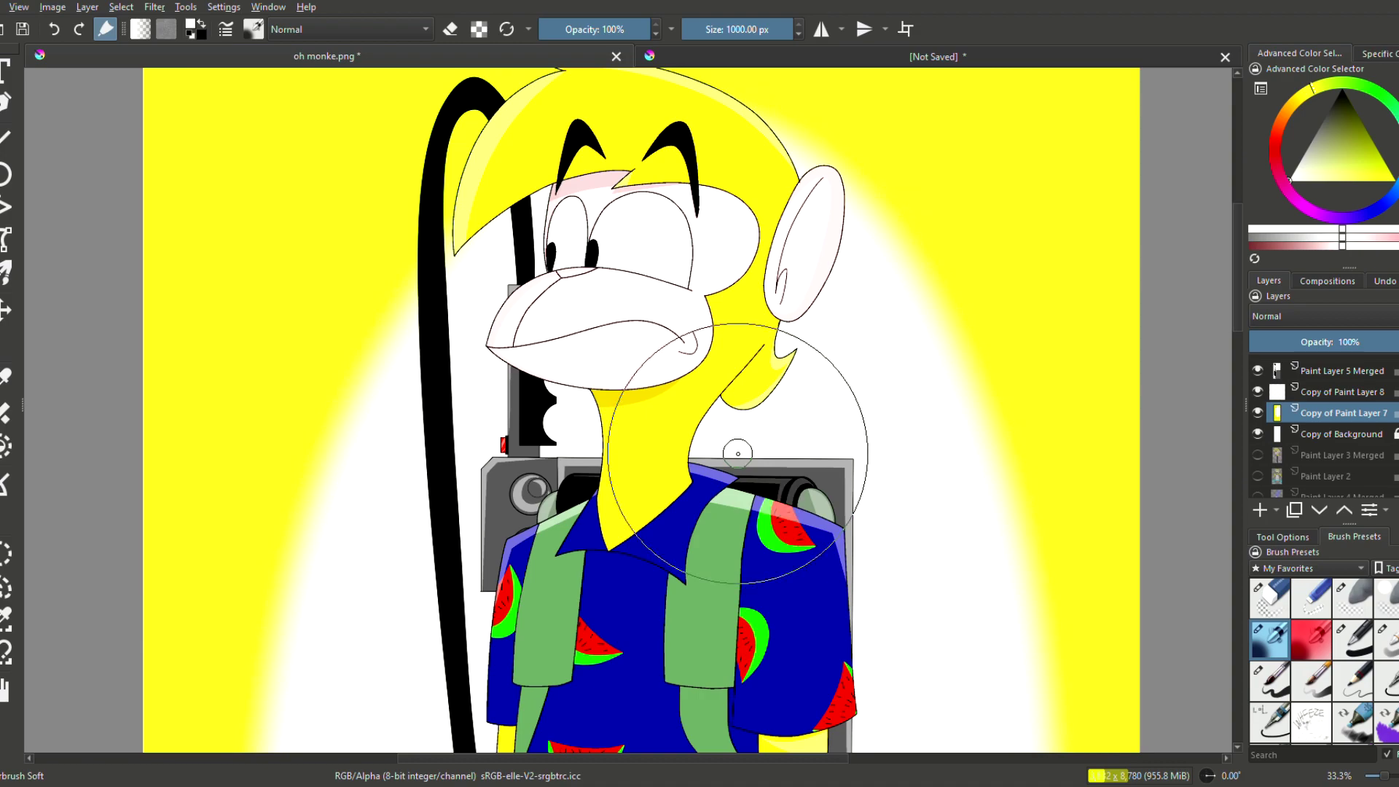
scroll(759, 445, "up", 1)
scroll(784, 440, "up", 4)
scroll(576, 416, "down", 8)
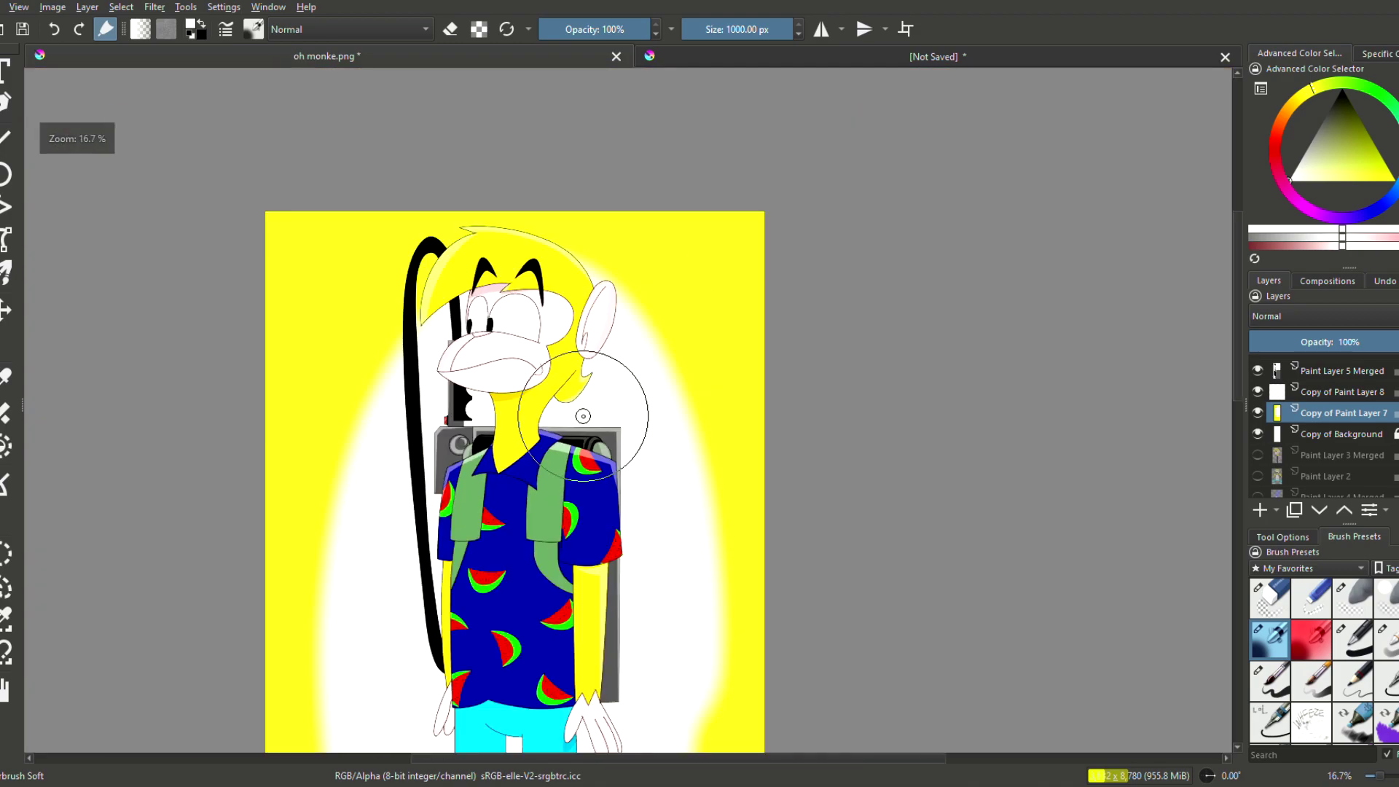
Hide Paint Layer 7 and Background, then add a merged Visible layer via New Layer From Visible.
scroll(1328, 439, "down", 2)
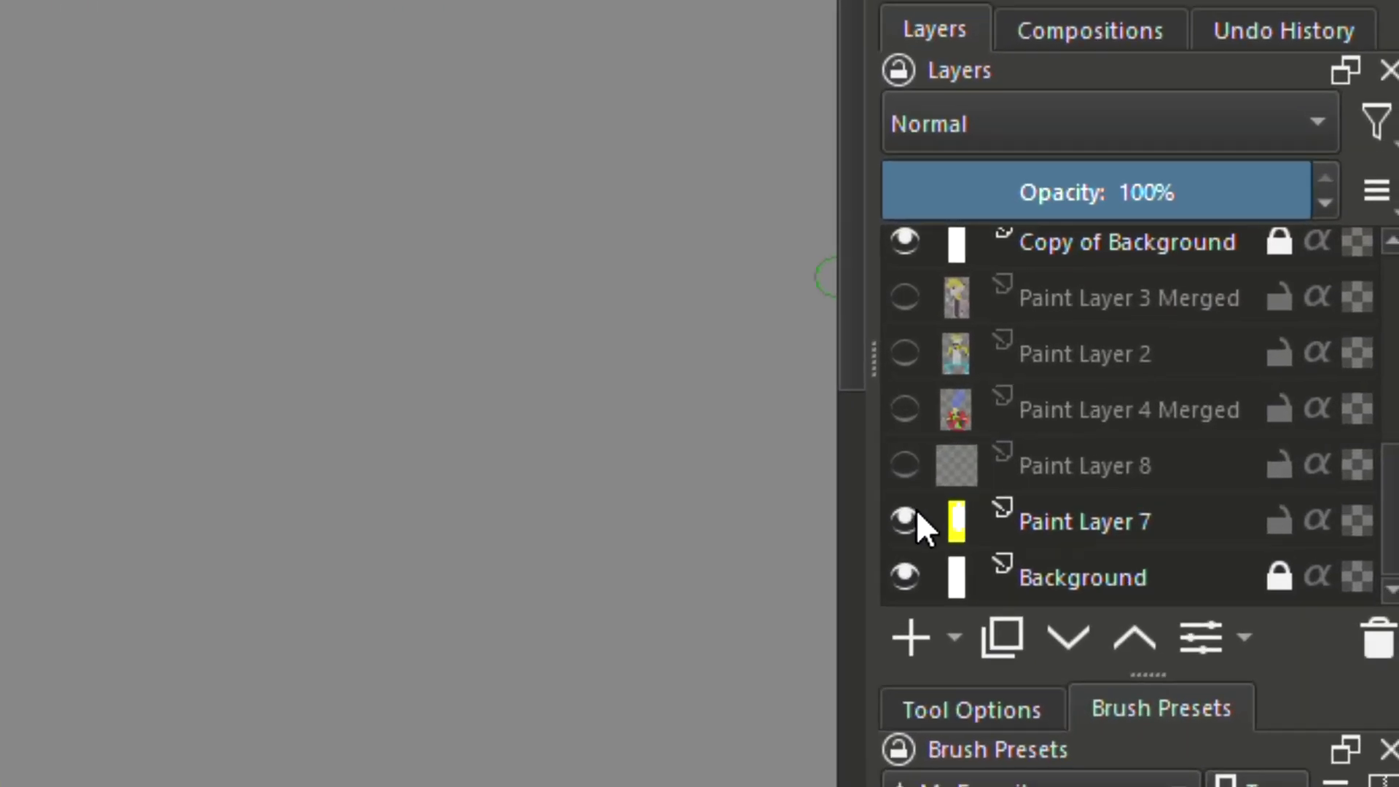
left_click(1259, 466)
left_click(846, 591)
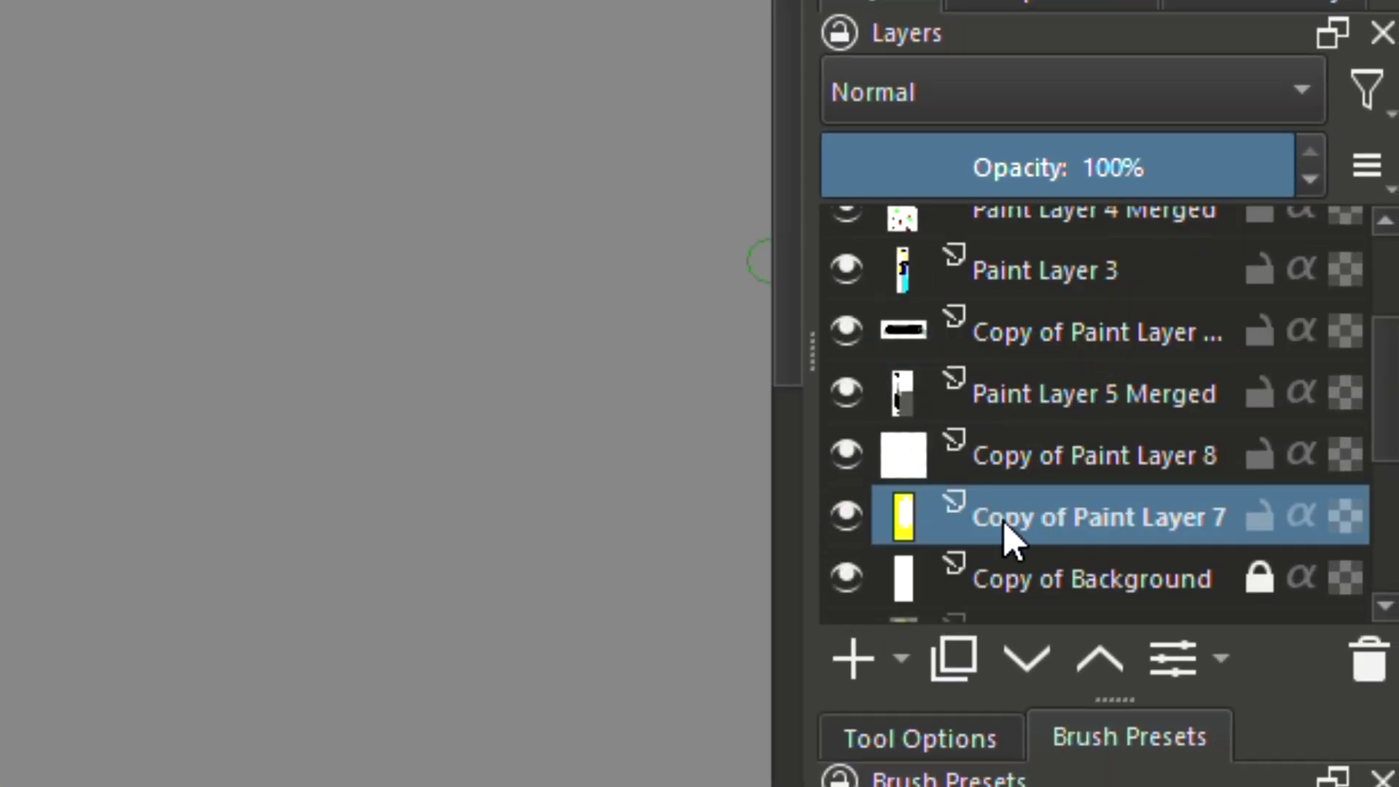
scroll(1068, 456, "up", 1)
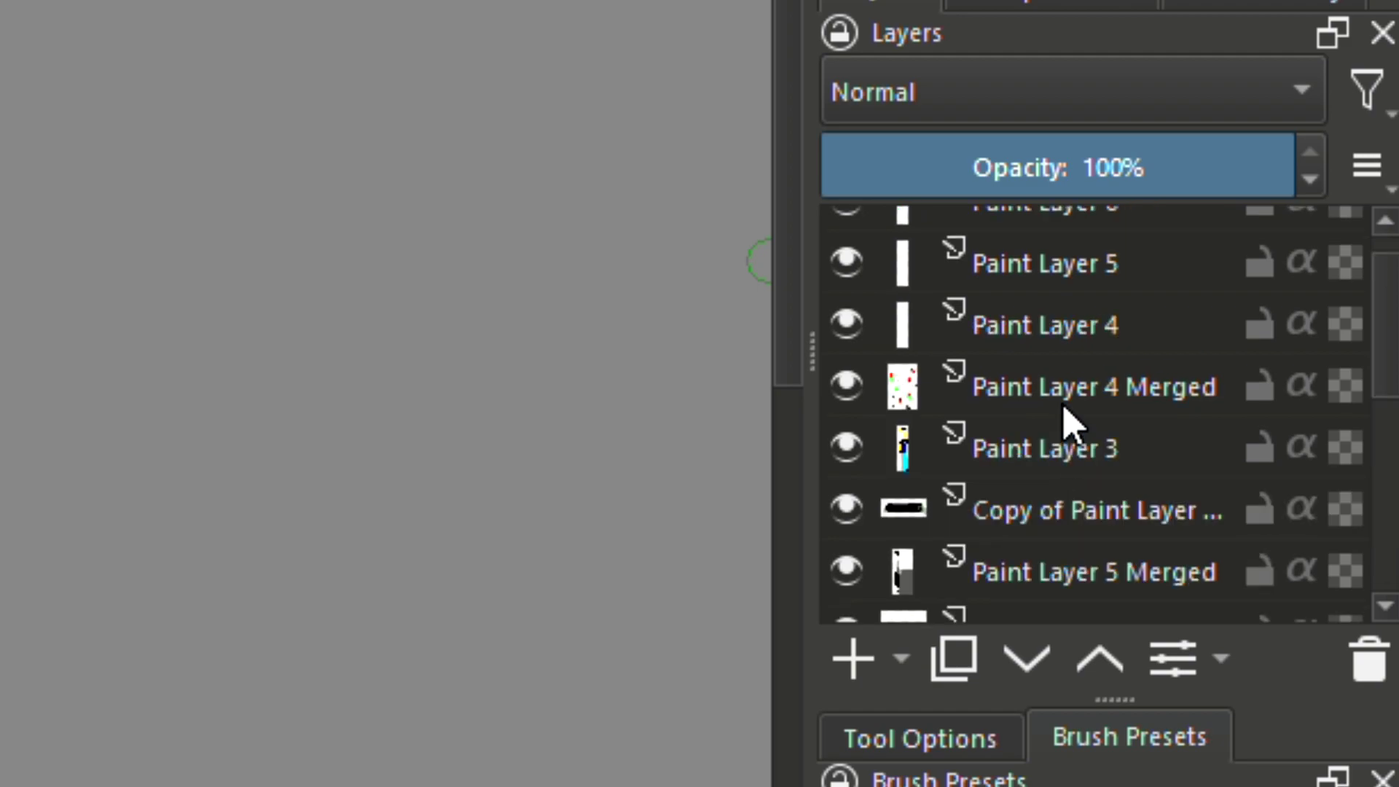
scroll(1057, 437, "up", 1)
right_click(1075, 372)
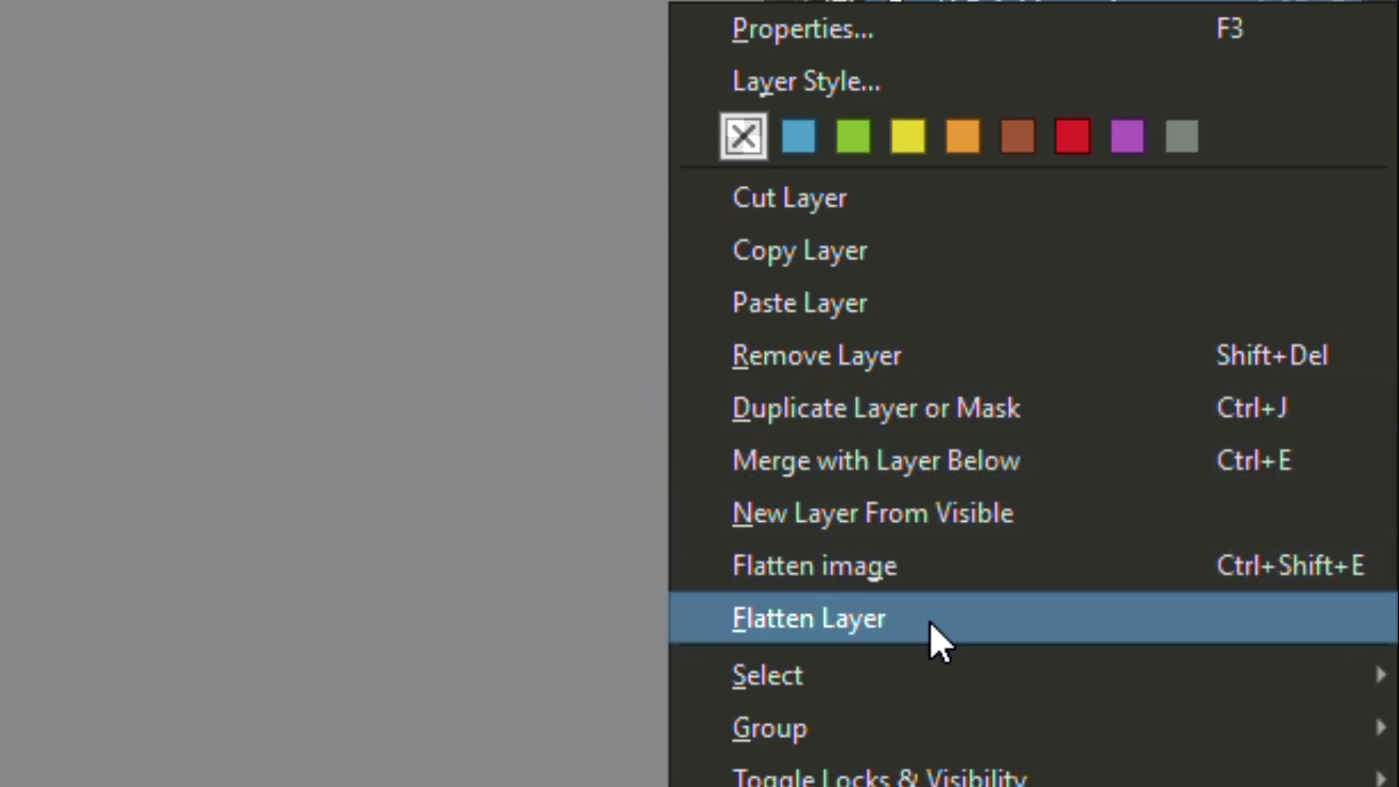
left_click(961, 519)
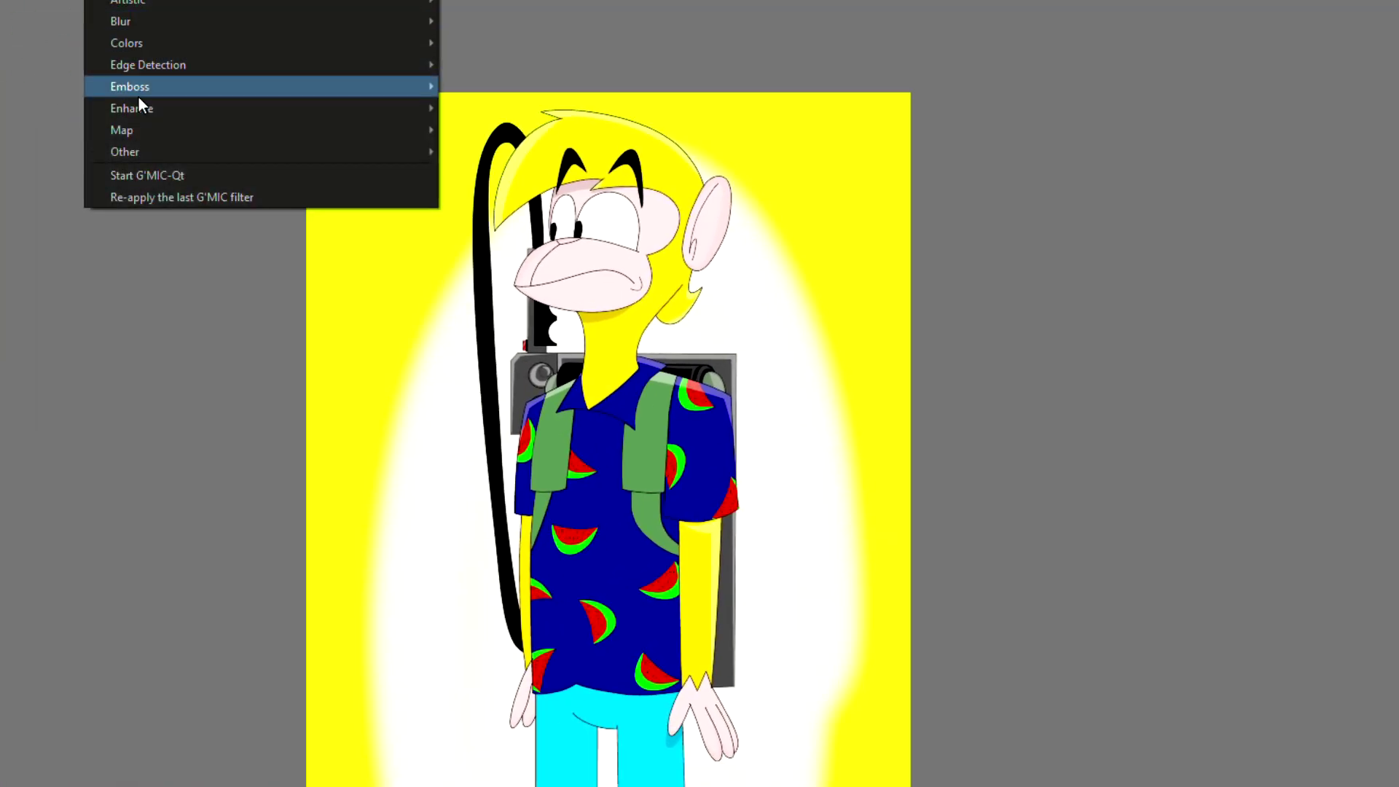
Launch G'MIC-Qt again for the merged Visible layer.
left_click(180, 178)
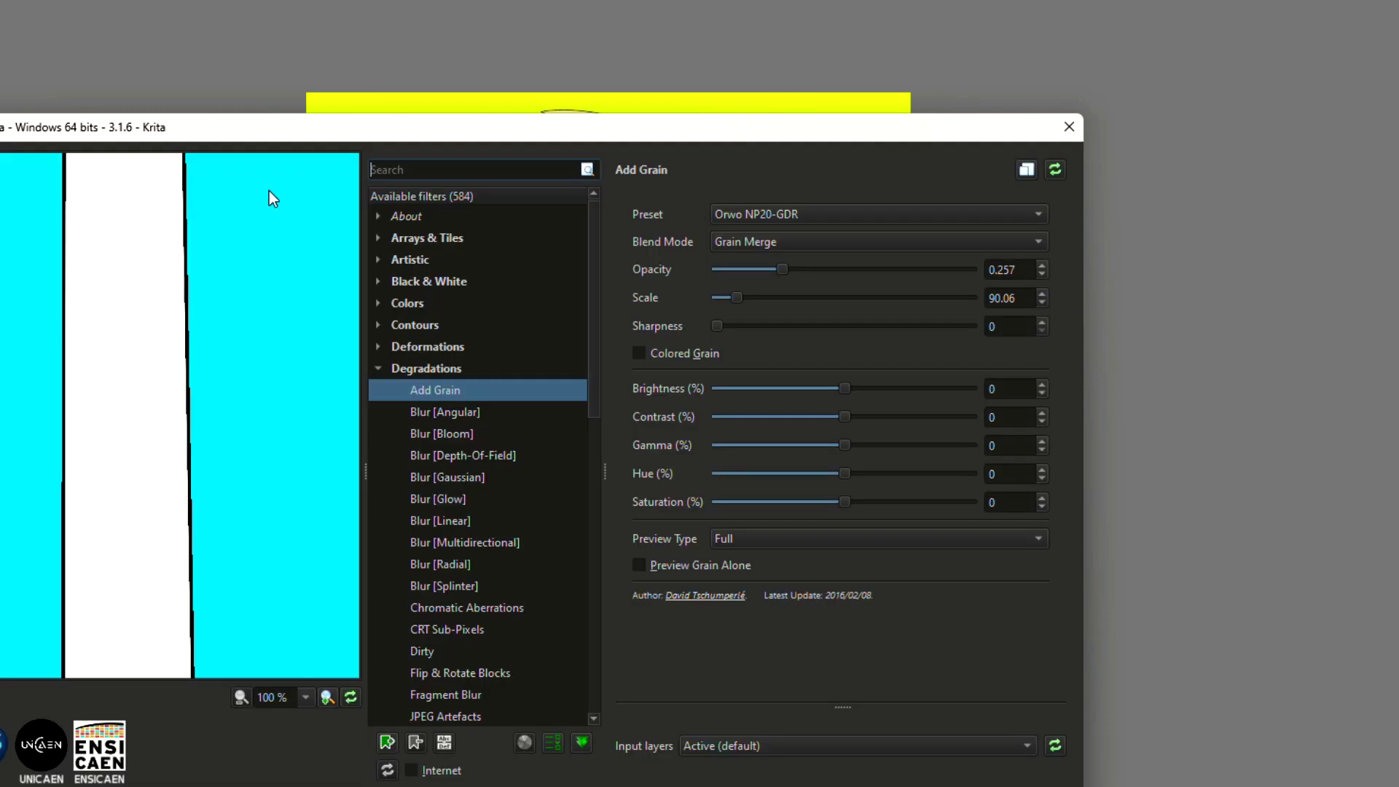